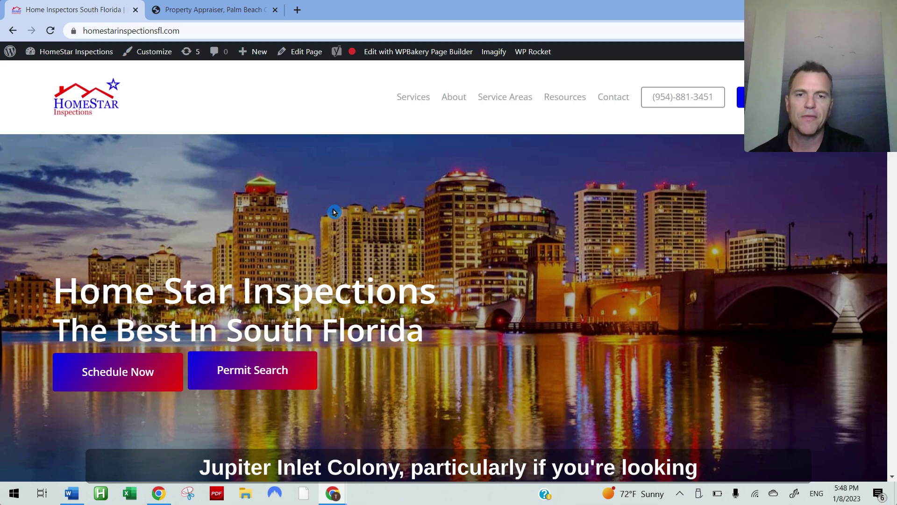
left_click(225, 12)
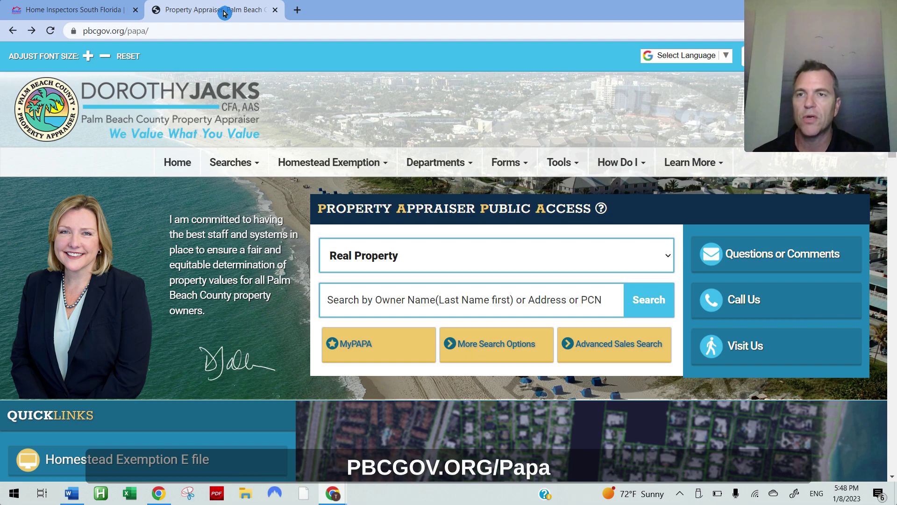
left_click(413, 298)
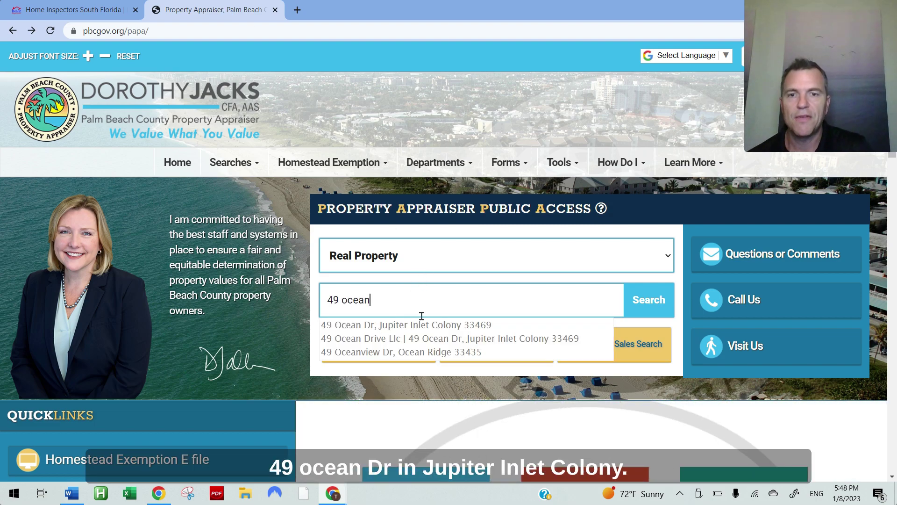
left_click(421, 322)
left_click(673, 302)
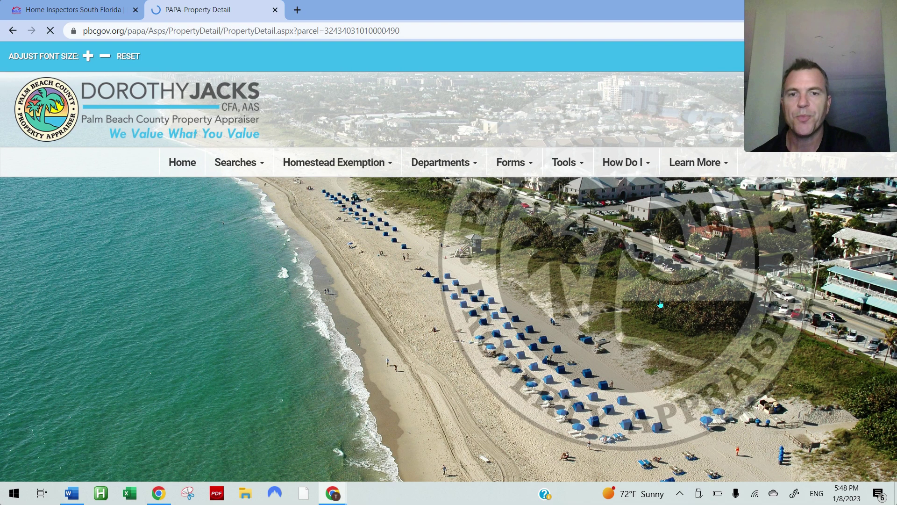
scroll(659, 324, "down", 3)
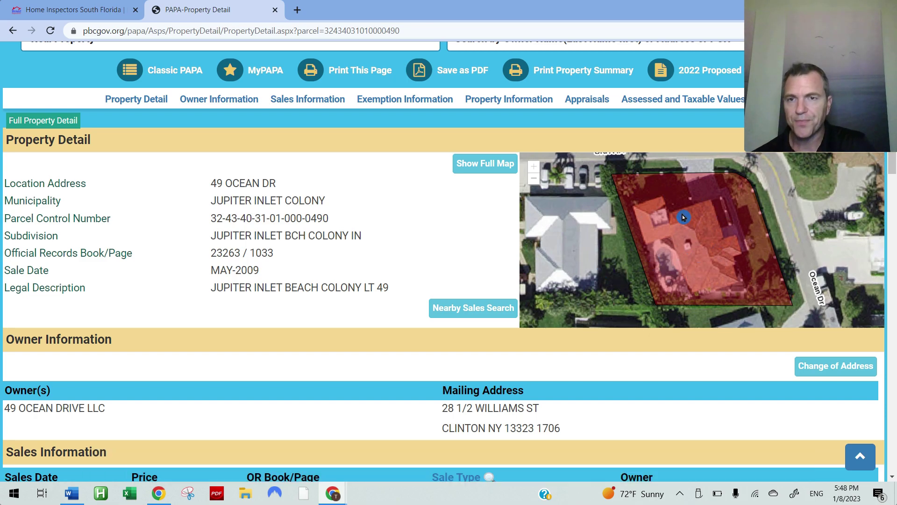
left_click_drag(276, 184, 6, 182)
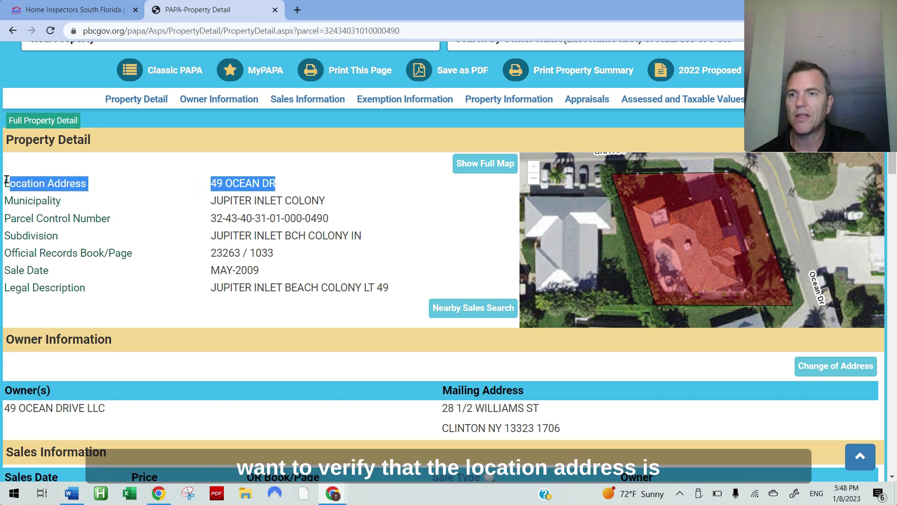
left_click(366, 192)
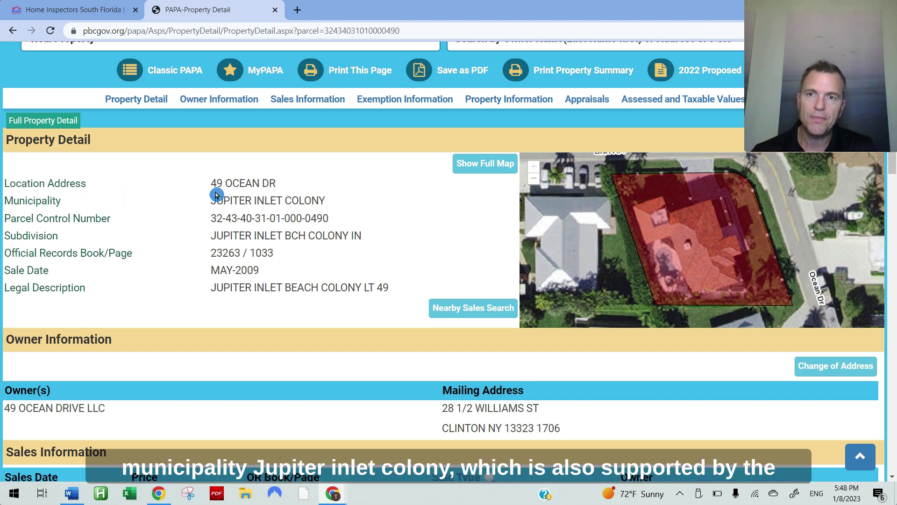
left_click_drag(332, 201, 213, 217)
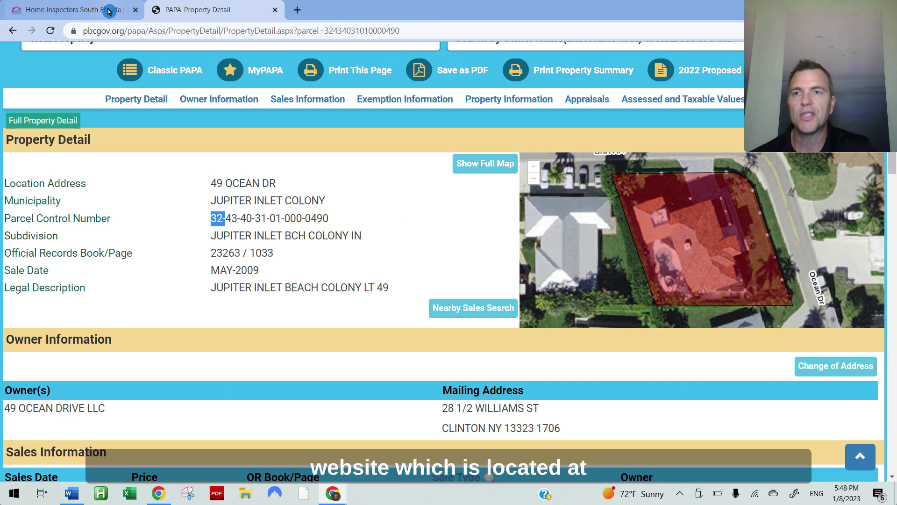
Step: Open HomeStar's permit search and expand Palm Beach County to Jupiter Inlet Colony's 'PCN begins in 32' note
key("ctrl+shift+Tab")
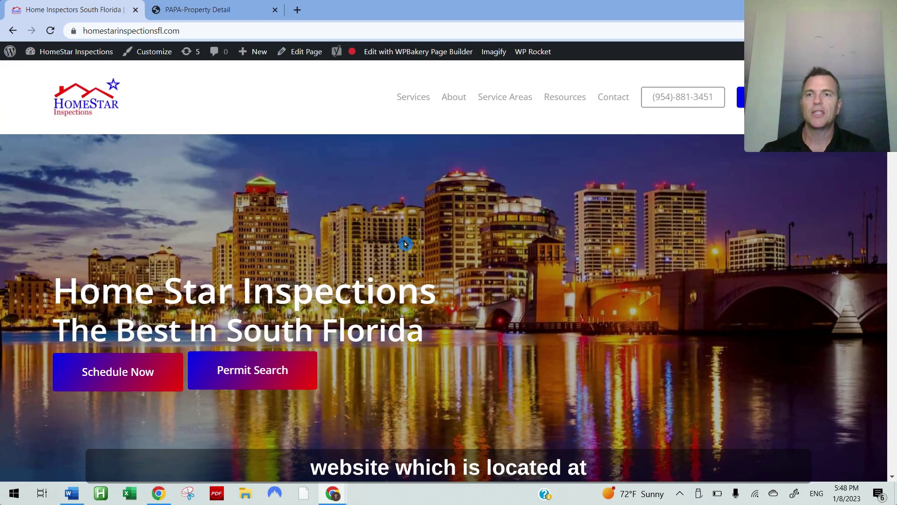
left_click(275, 376)
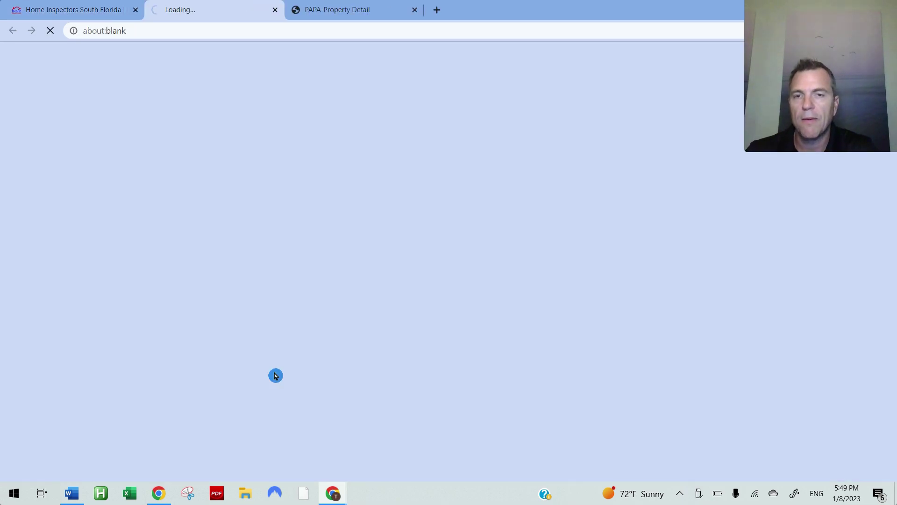
scroll(283, 327, "down", 7)
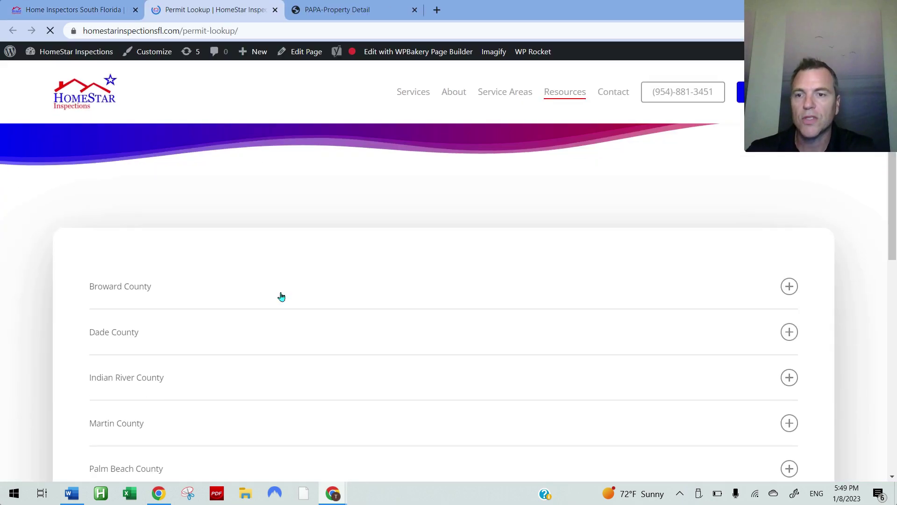
left_click(143, 290)
scroll(525, 345, "down", 7)
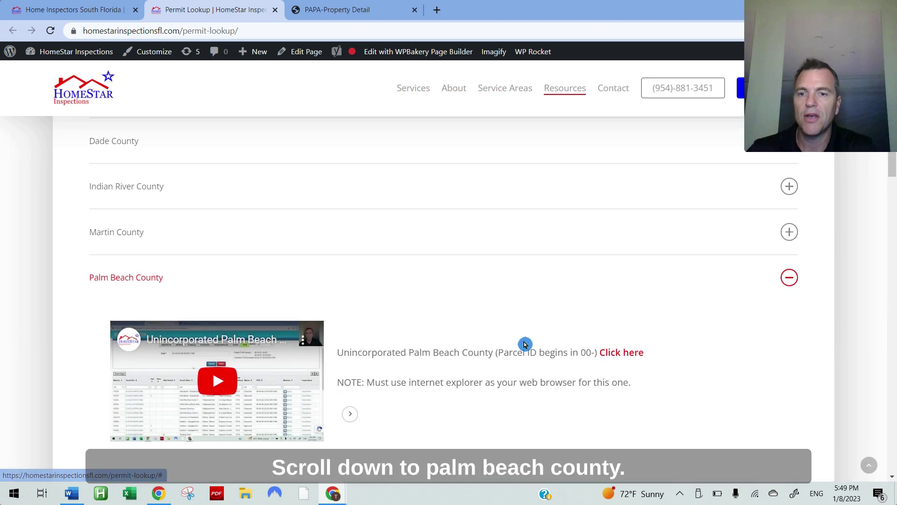
scroll(525, 347, "down", 7)
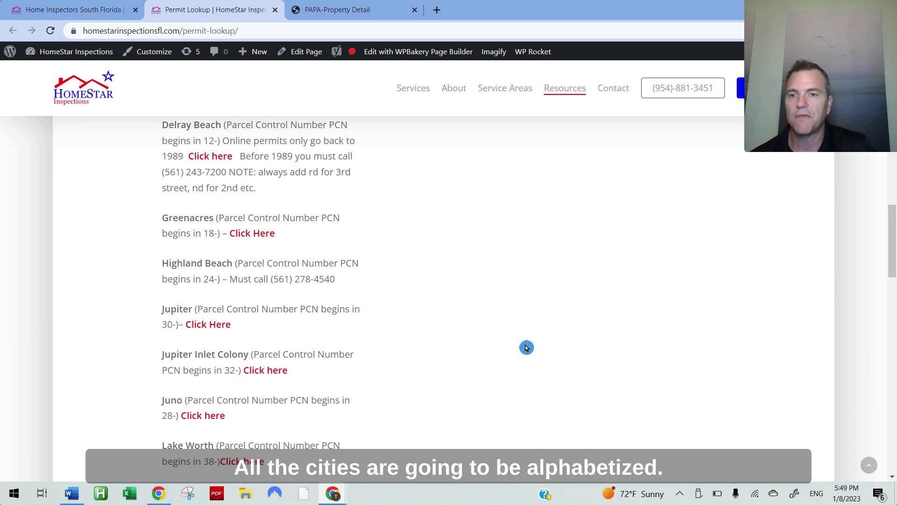
left_click_drag(255, 355, 235, 369)
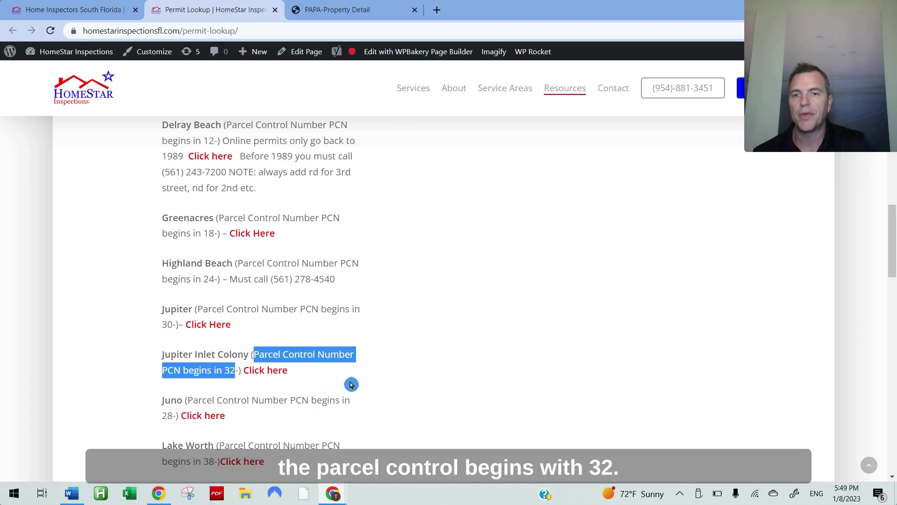
left_click(425, 364)
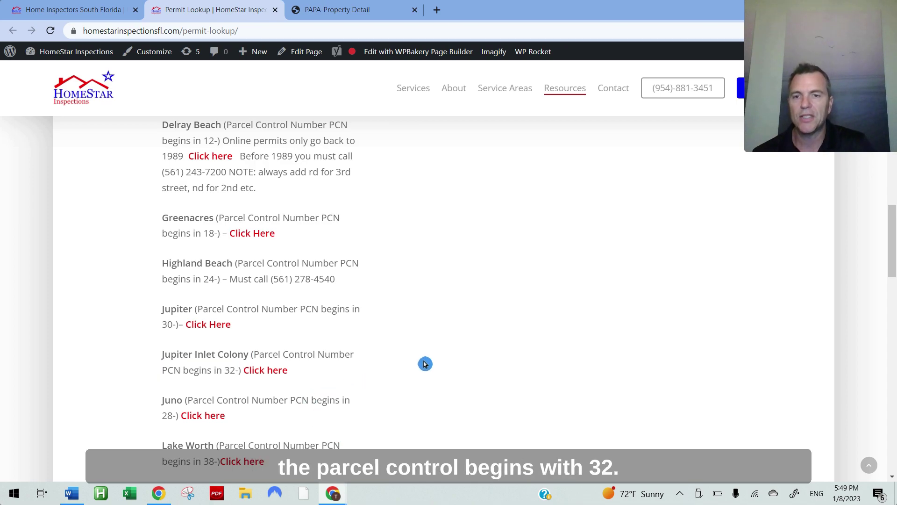
Step: Follow the Jupiter Inlet Colony link to MyGovernmentOnline's Search Permit Applications page
left_click(275, 371)
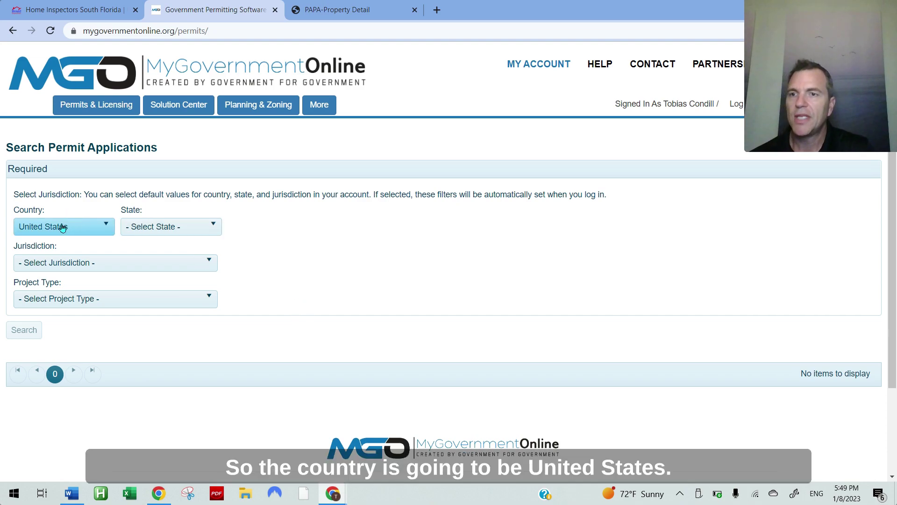
Step: Set State to Florida, Jurisdiction to Jupiter Inlet Colony and Project Type to Permit
left_click(158, 230)
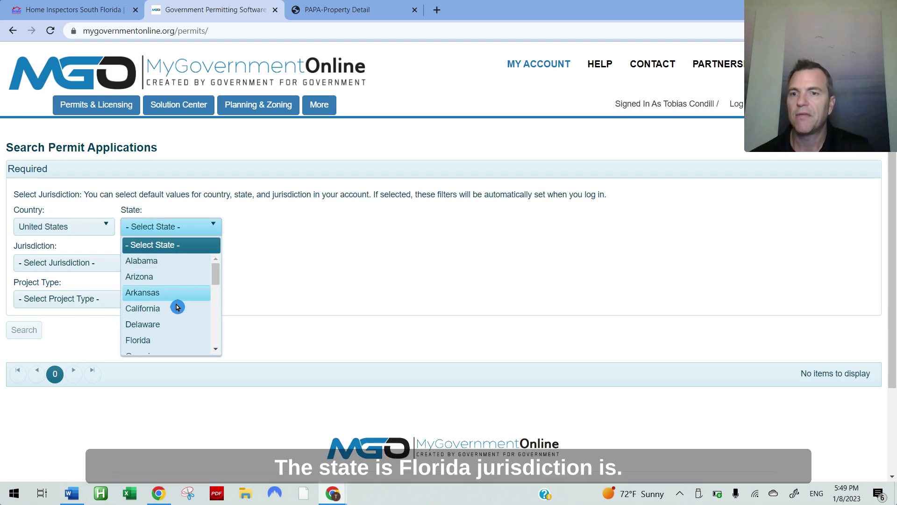
left_click(169, 346)
left_click(51, 262)
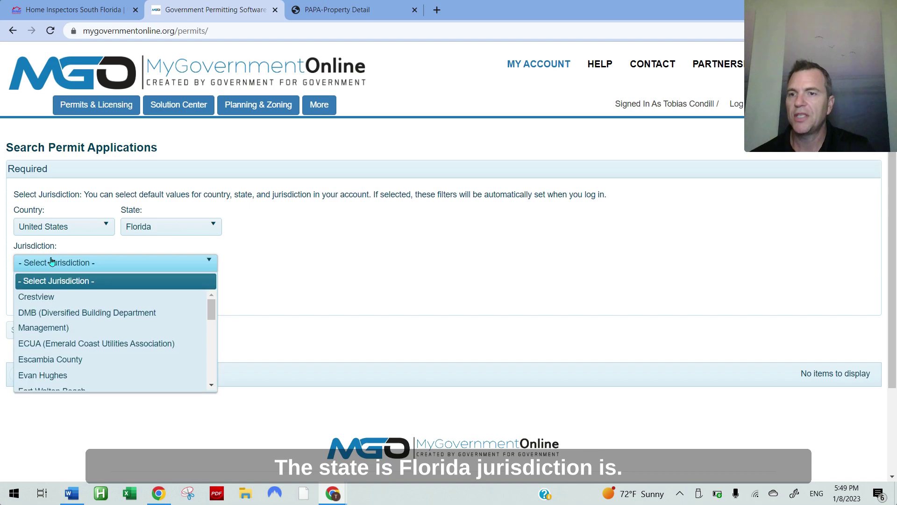
scroll(79, 344, "down", 2)
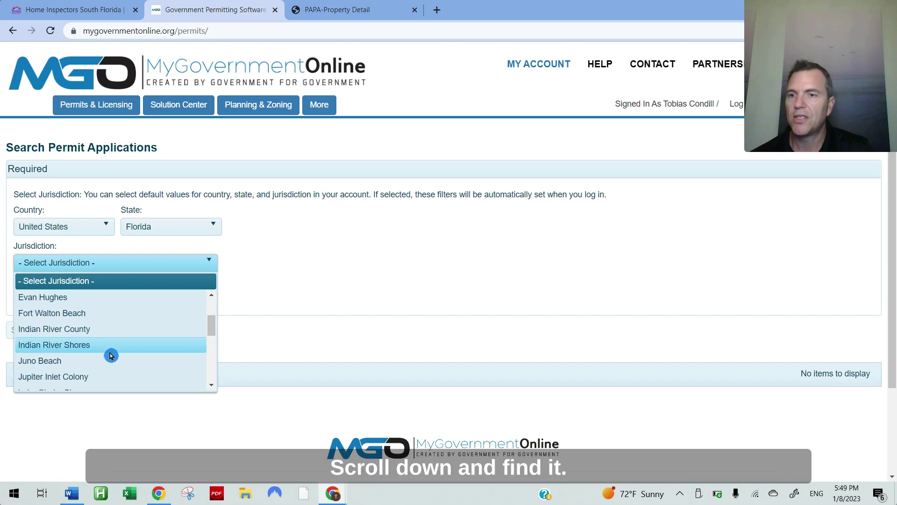
left_click(99, 378)
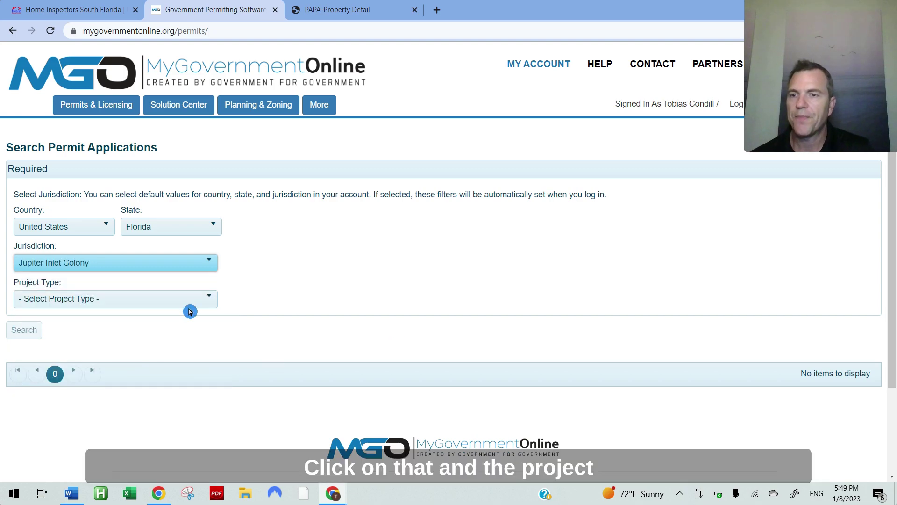
left_click(183, 304)
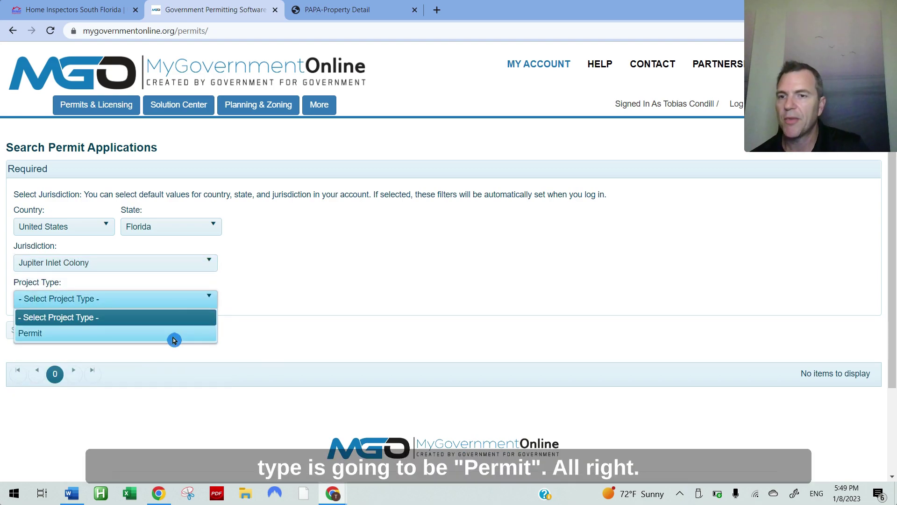
left_click(189, 338)
scroll(310, 392, "down", 3)
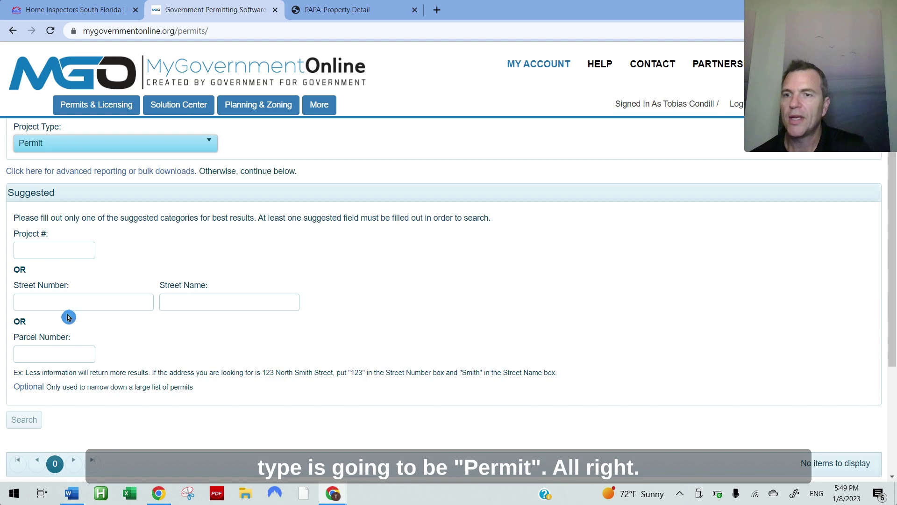
left_click(77, 307)
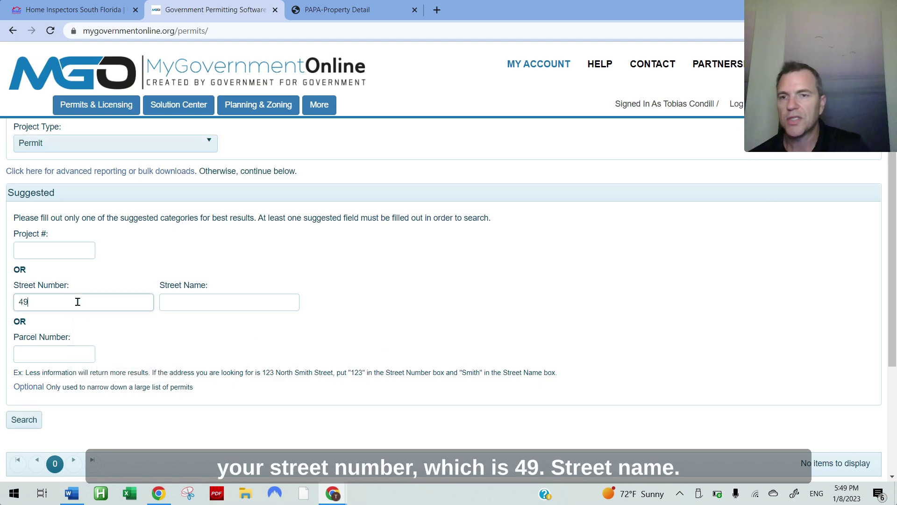
left_click(195, 302)
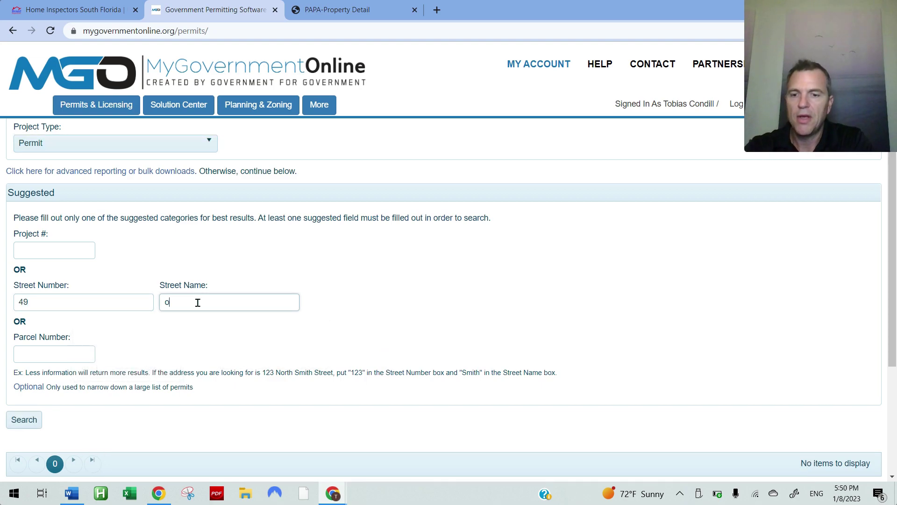
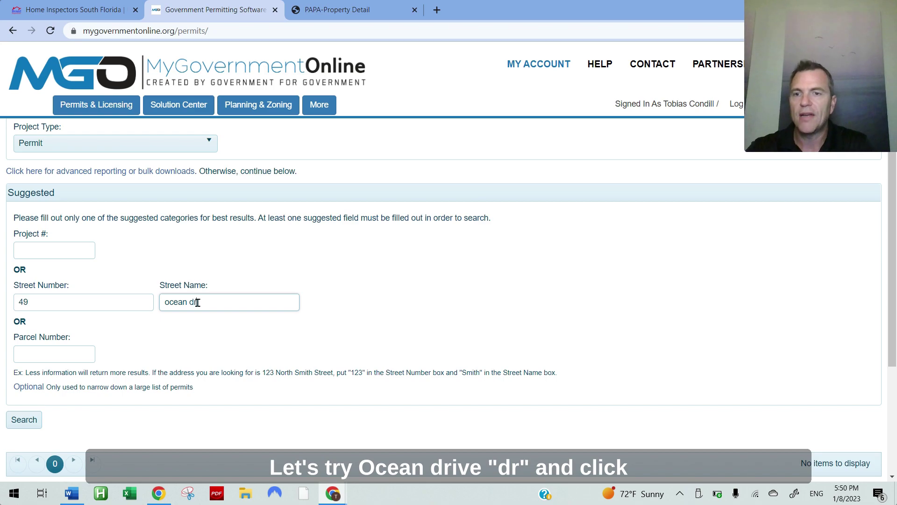
left_click(23, 419)
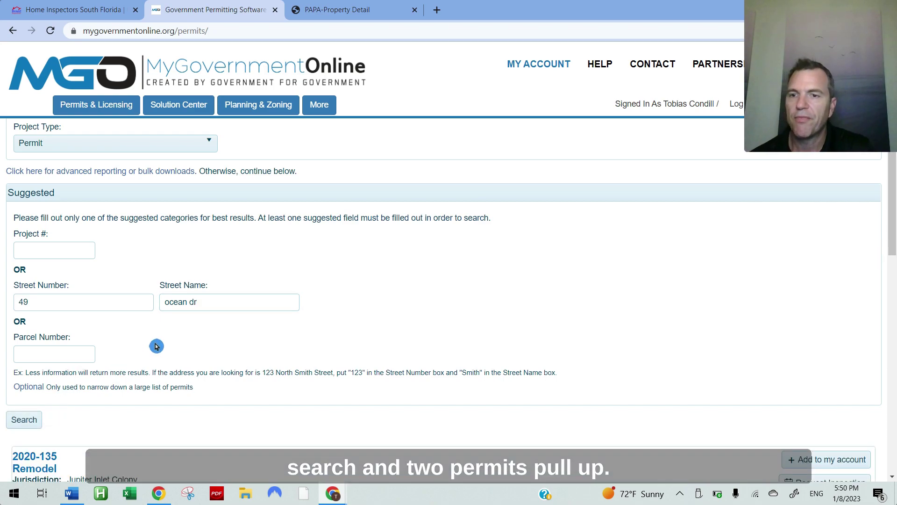
scroll(203, 340, "down", 3)
scroll(203, 339, "down", 6)
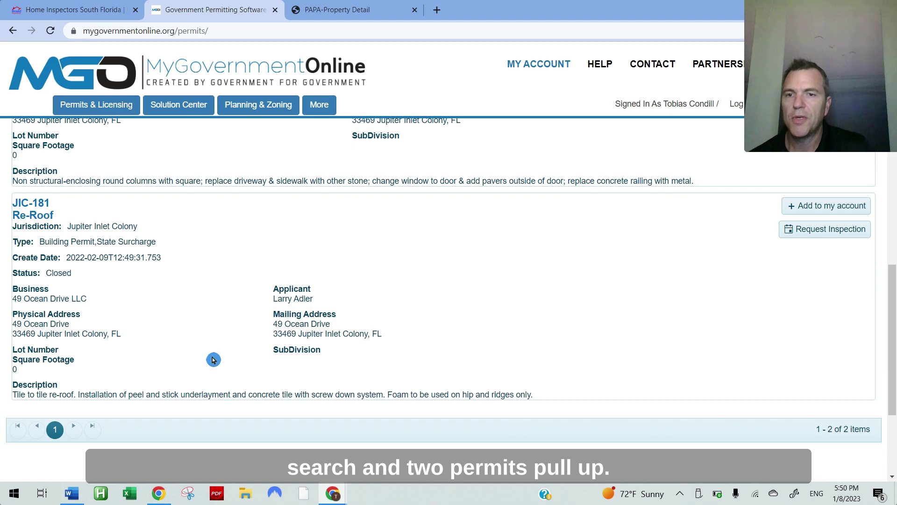
scroll(213, 360, "up", 7)
scroll(213, 360, "up", 3)
Step: Shorten the street name to 'ocean', rerun, and confirm the same Remodel and Re-Roof permits
left_click(222, 385)
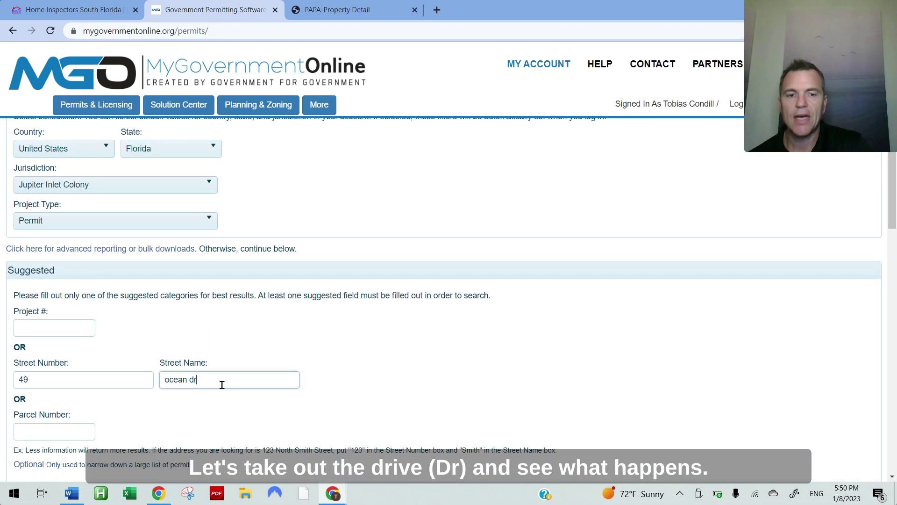
scroll(107, 327, "down", 3)
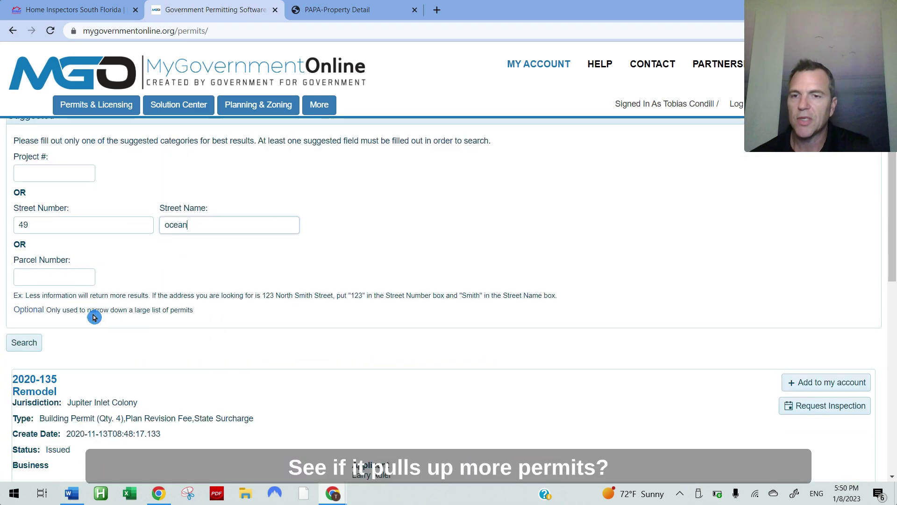
left_click(37, 346)
scroll(174, 356, "down", 6)
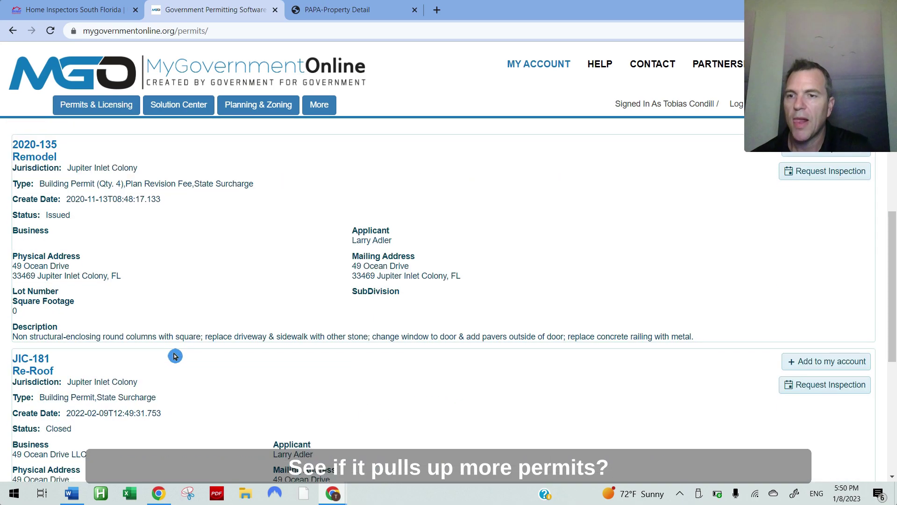
scroll(175, 357, "up", 2)
scroll(176, 356, "up", 7)
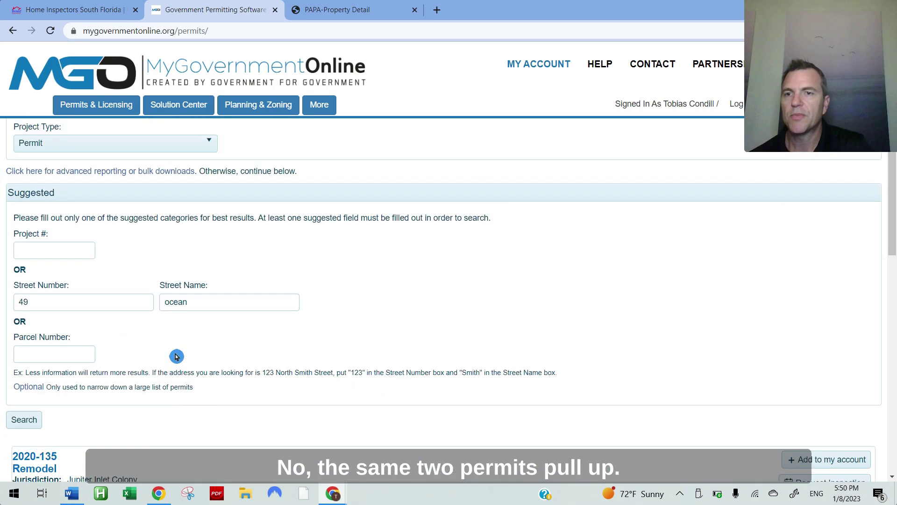
left_click(219, 302)
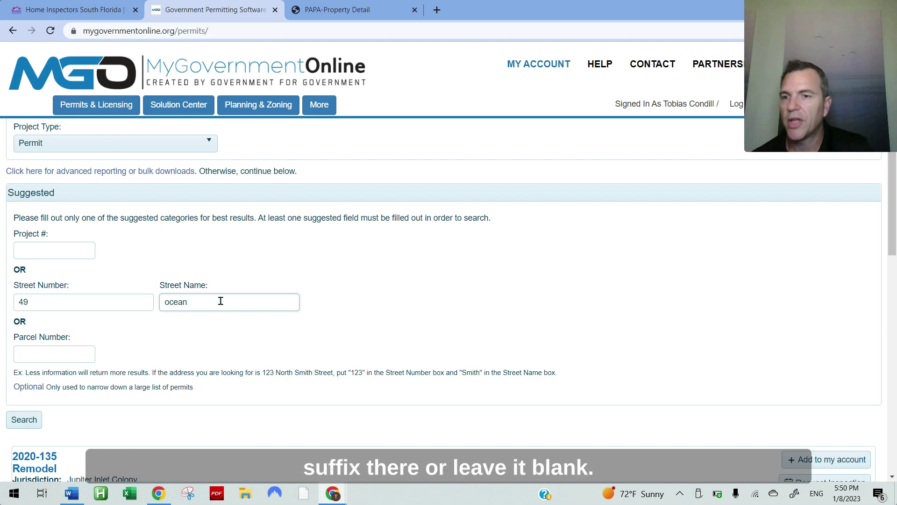
scroll(221, 301, "down", 3)
left_click(222, 304)
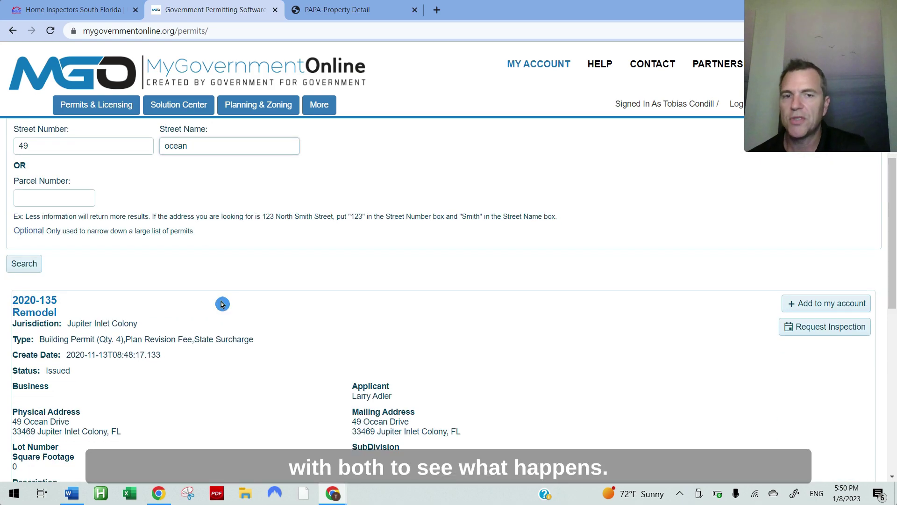
scroll(226, 300, "down", 2)
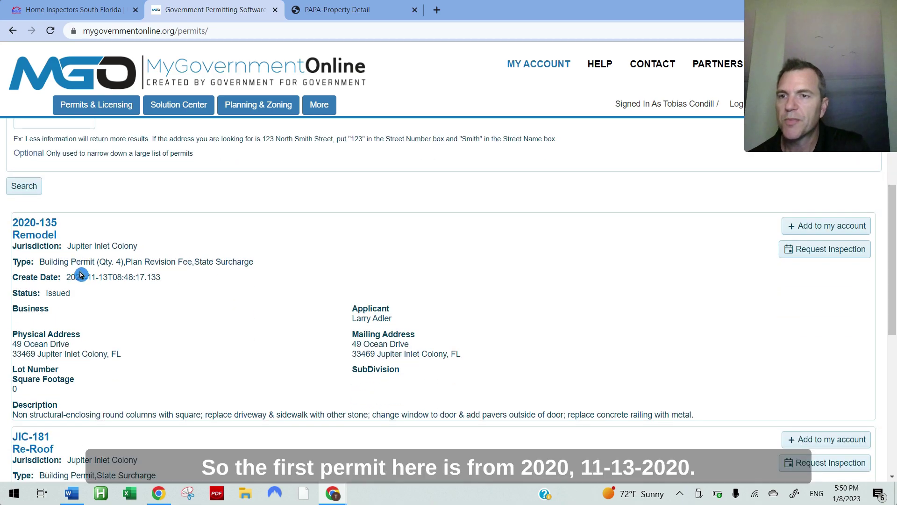
left_click_drag(36, 223, 18, 225)
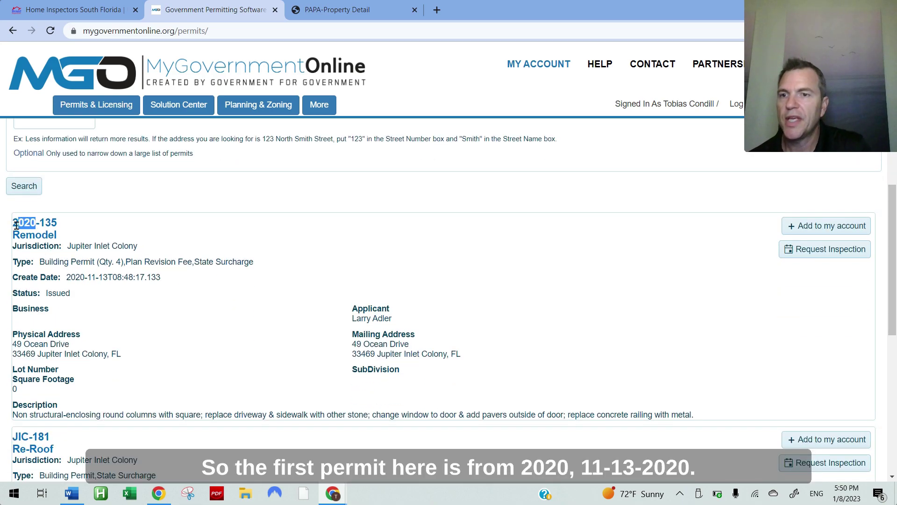
left_click(104, 277)
left_click_drag(104, 277, 11, 293)
left_click(146, 300)
left_click(143, 306)
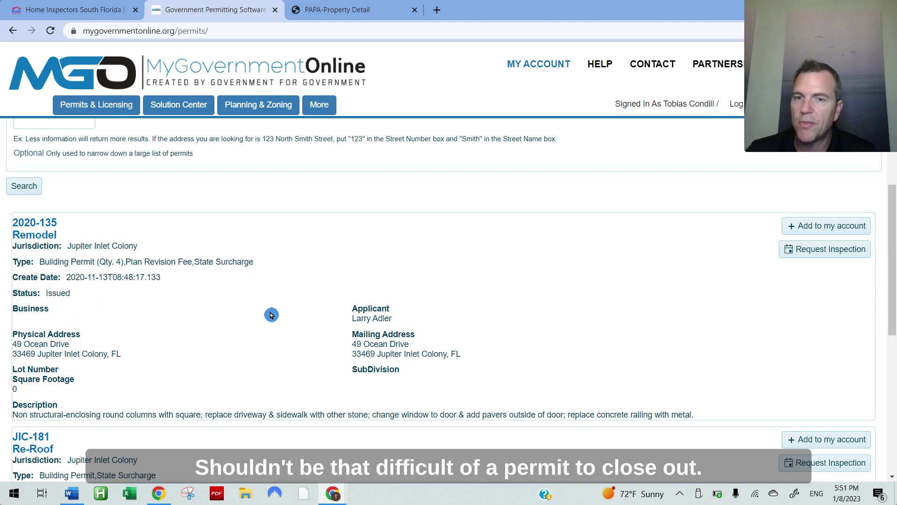
scroll(282, 313, "down", 5)
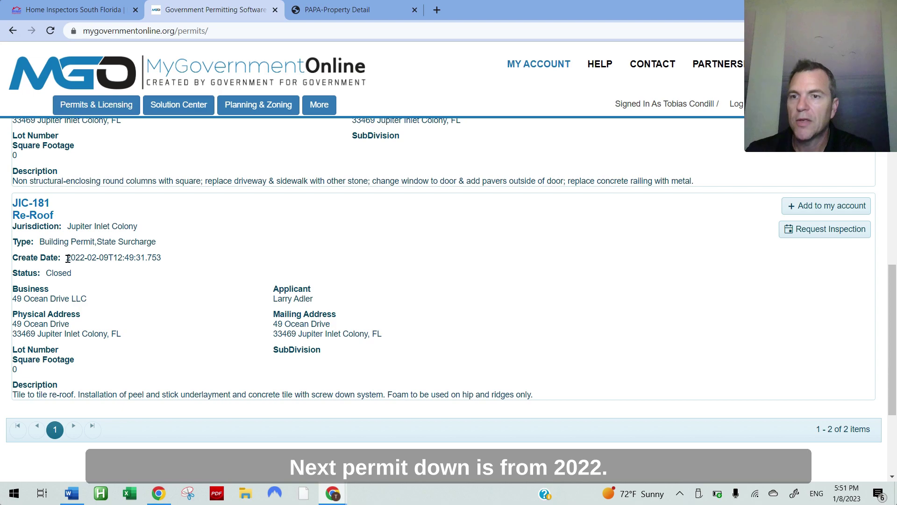
left_click_drag(66, 258, 86, 258)
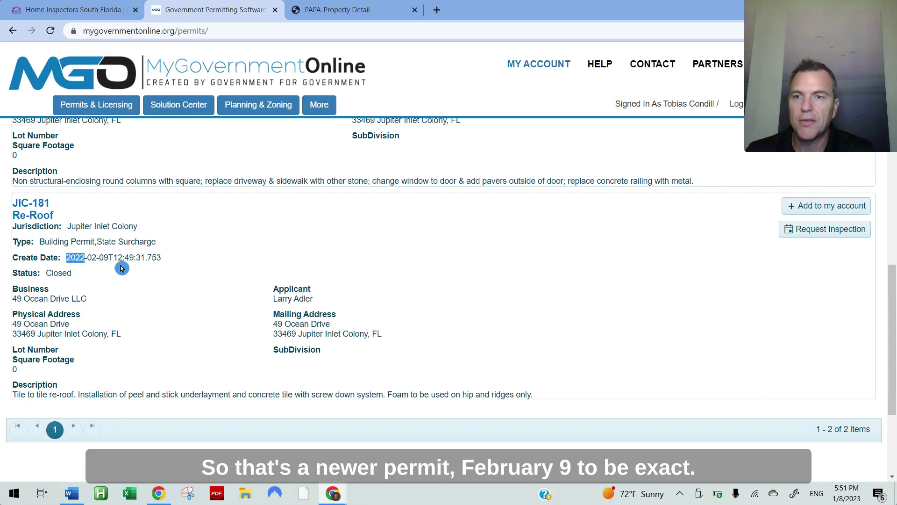
left_click(199, 276)
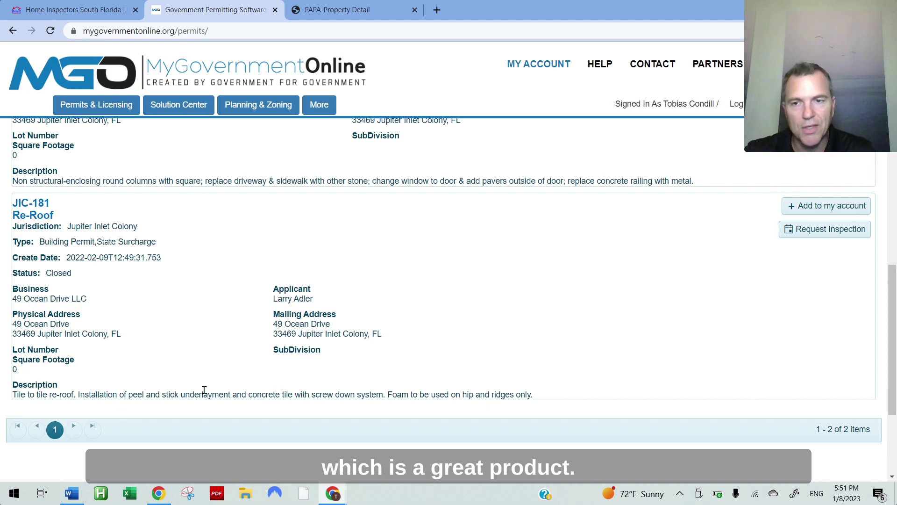
left_click(297, 386)
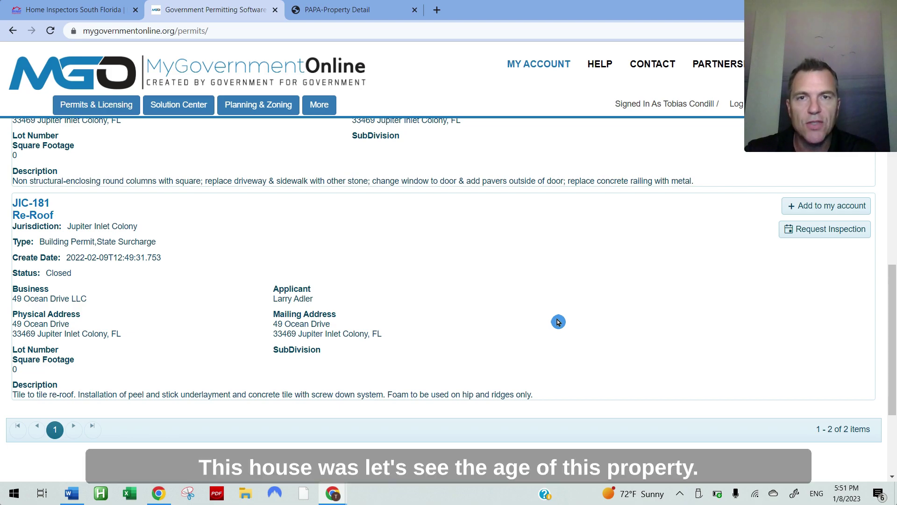
left_click(324, 9)
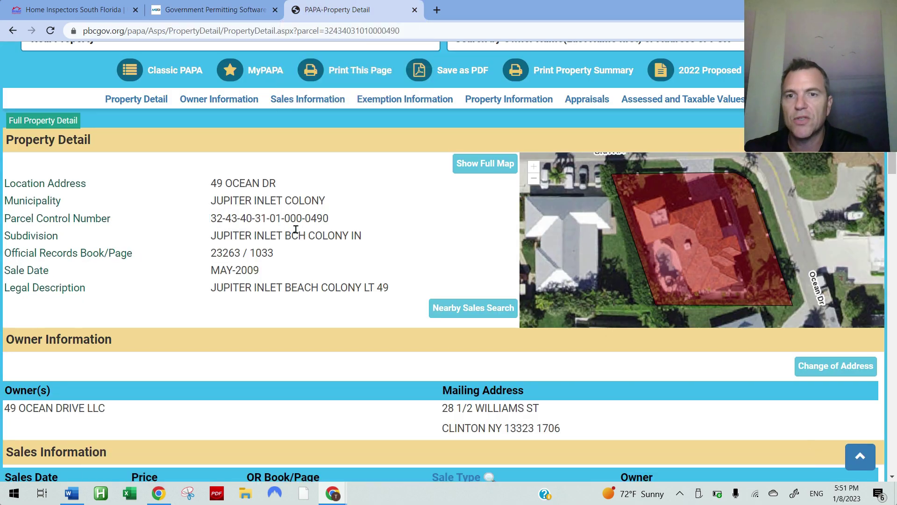
scroll(296, 229, "down", 8)
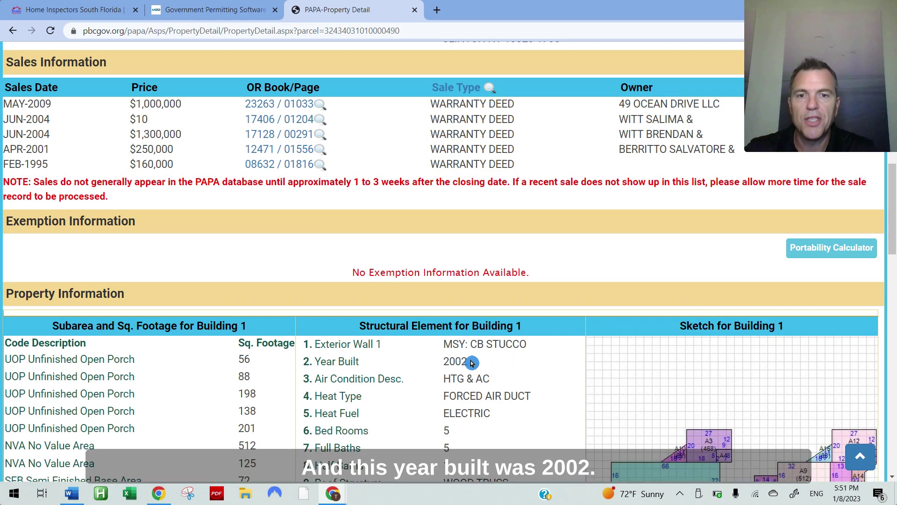
left_click_drag(443, 362, 467, 362)
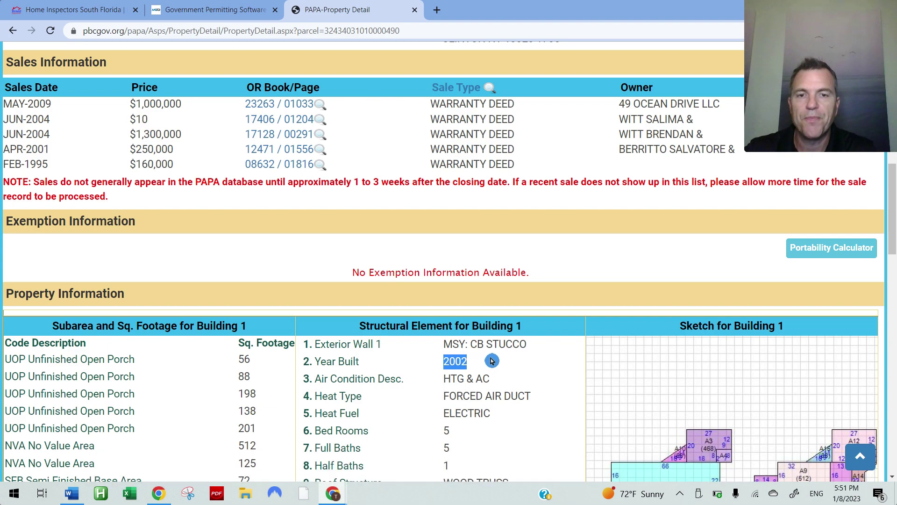
left_click(241, 11)
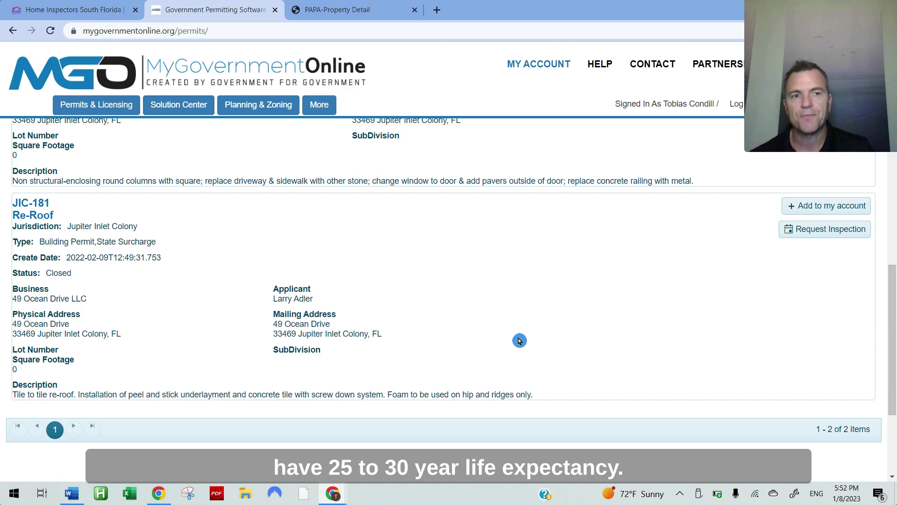
scroll(518, 338, "down", 2)
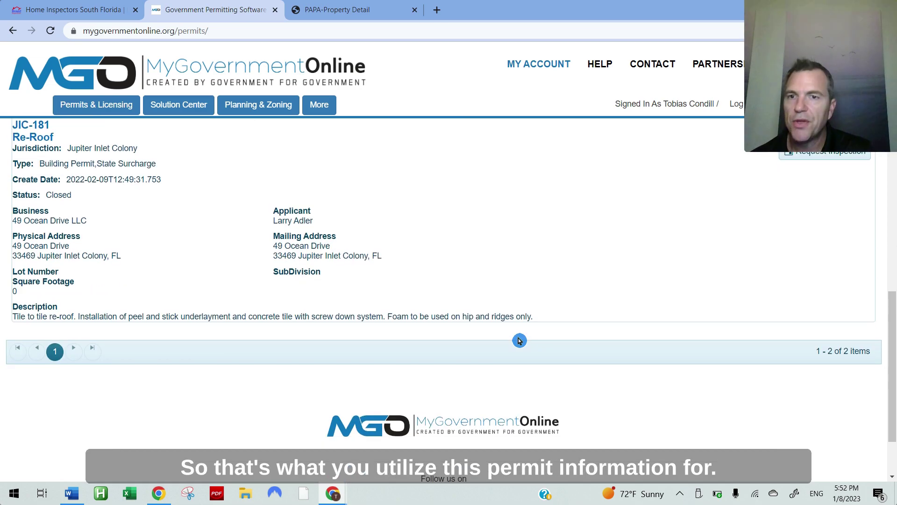
scroll(517, 334, "up", 5)
scroll(517, 353, "up", 5)
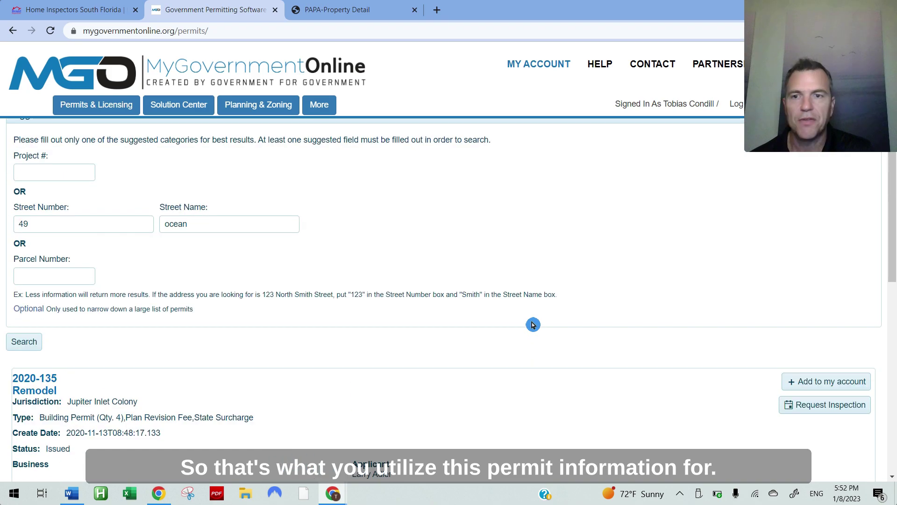
scroll(519, 355, "up", 2)
scroll(520, 355, "down", 8)
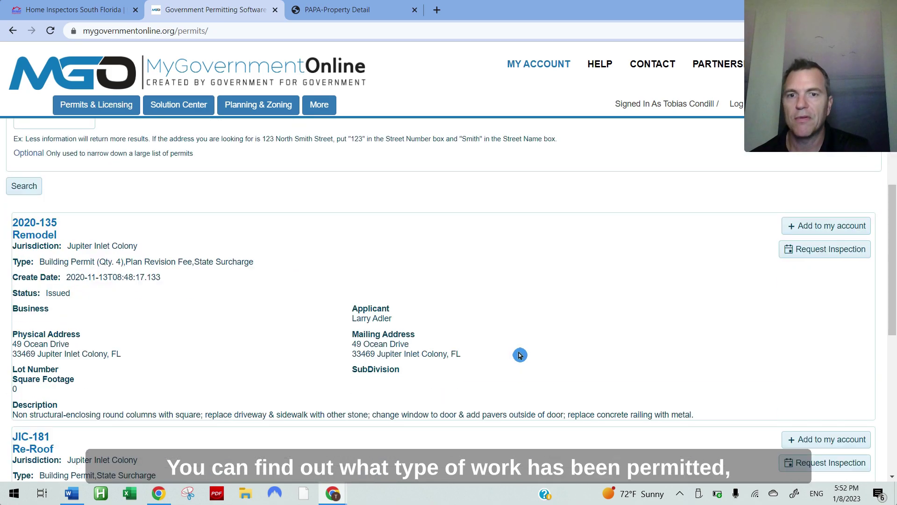
scroll(520, 355, "up", 5)
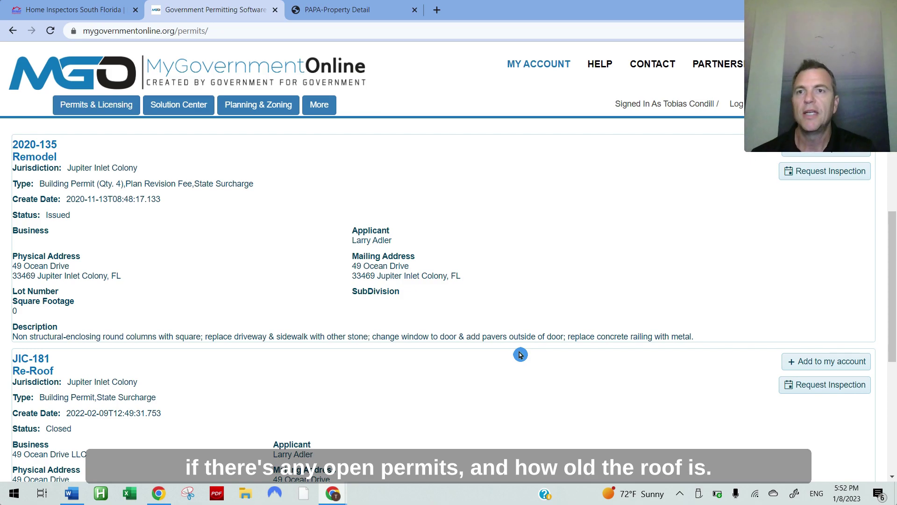
scroll(520, 354, "up", 2)
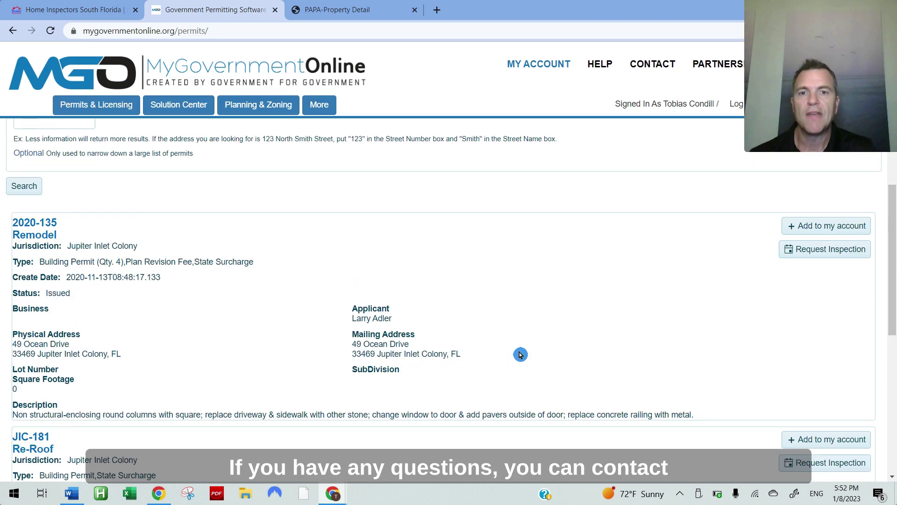
Step: Return to the Home Inspectors South Florida tab showing the HomeStar home page
left_click(70, 9)
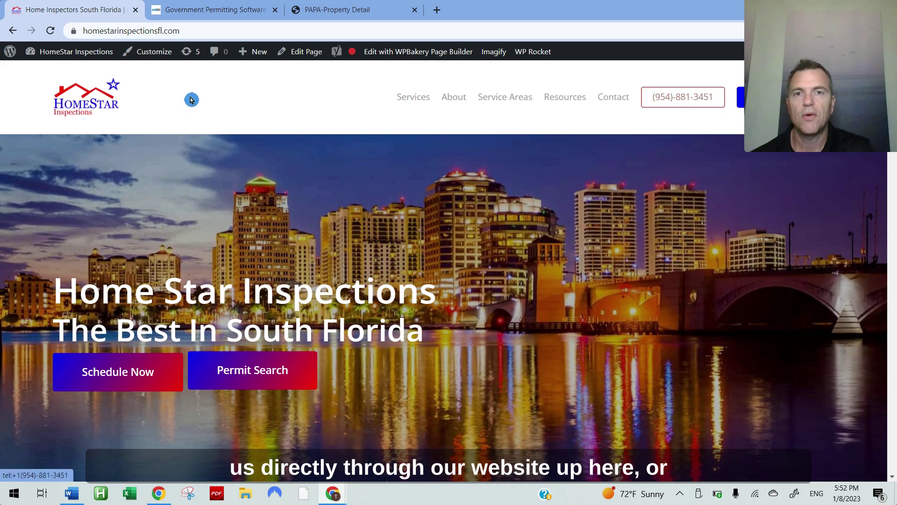